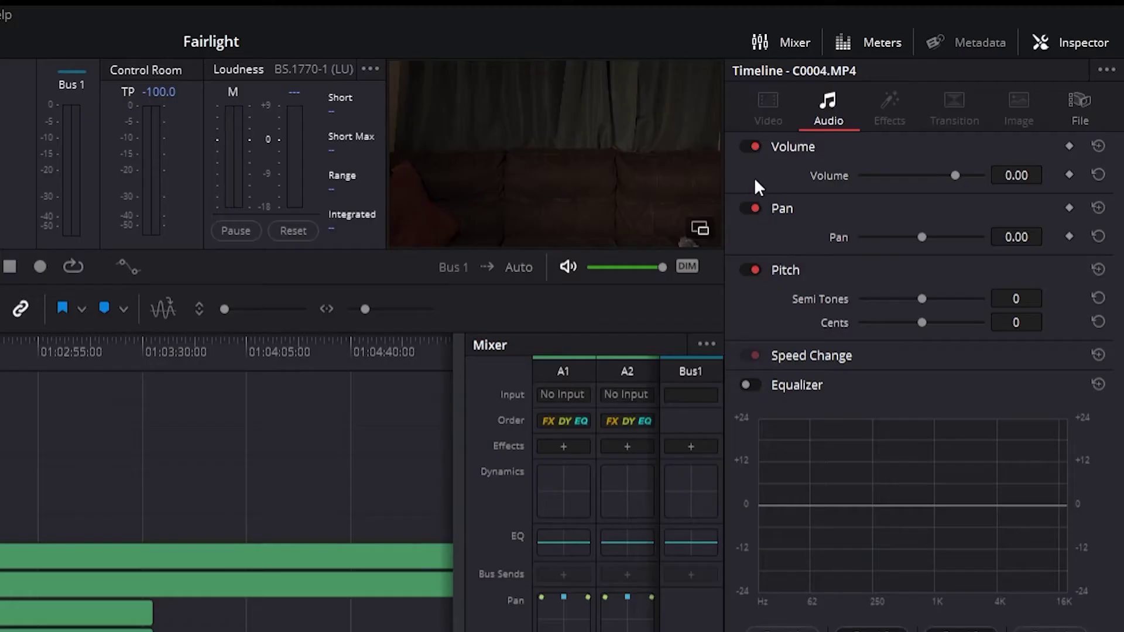
Toggle C0004.MP4's Volume adjustment off and on twice, leaving it enabled
left_click(753, 145)
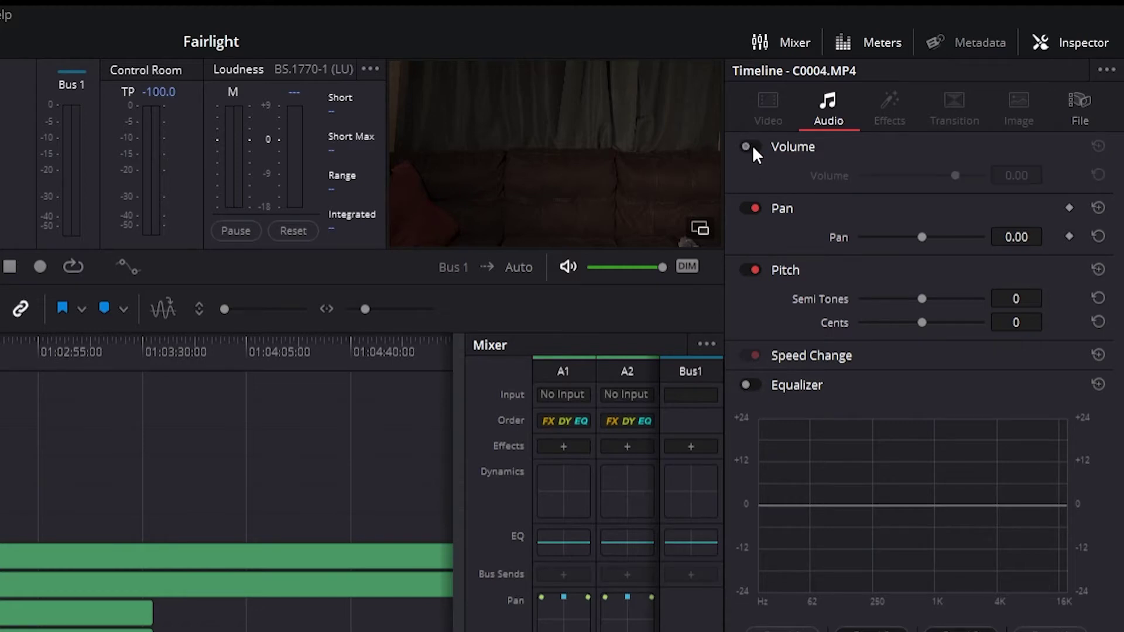
left_click(752, 145)
left_click(753, 145)
left_click(752, 145)
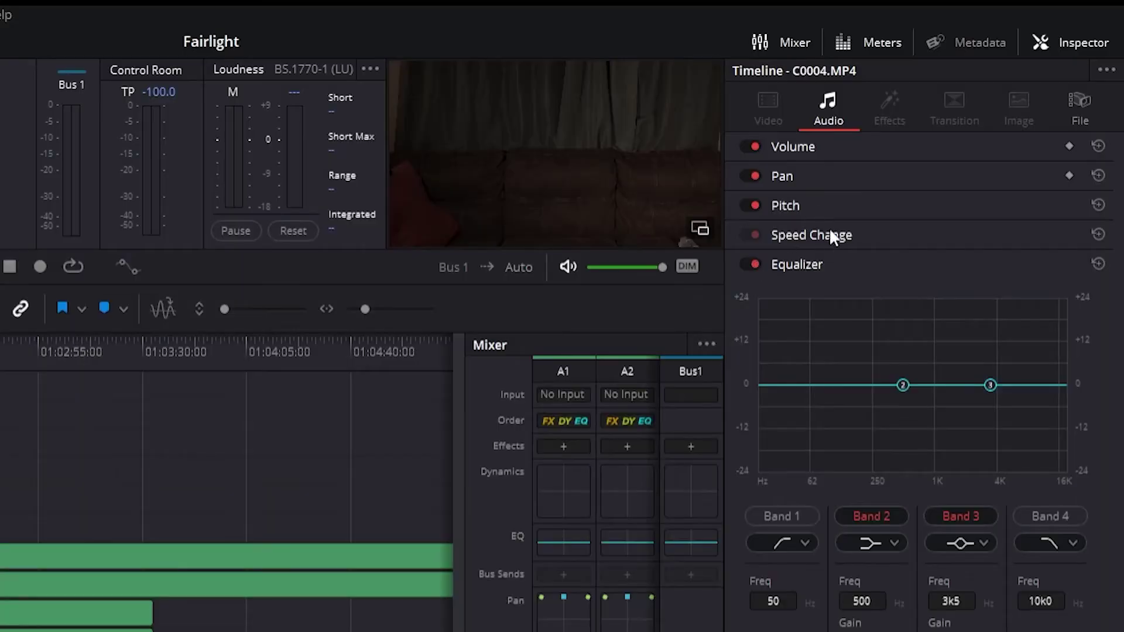
Expand the Volume, Pan, Pitch, Speed Change and Equalizer sections of C0004.MP4
left_click(852, 141)
left_click(851, 141)
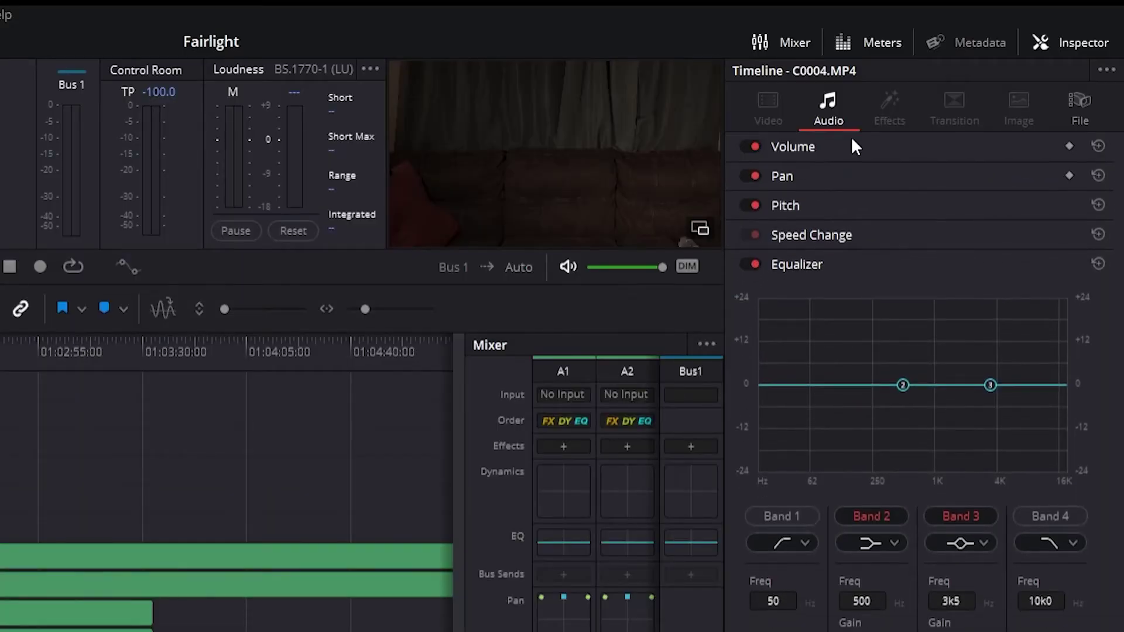
left_click(851, 146)
left_click(813, 209)
left_click(818, 268)
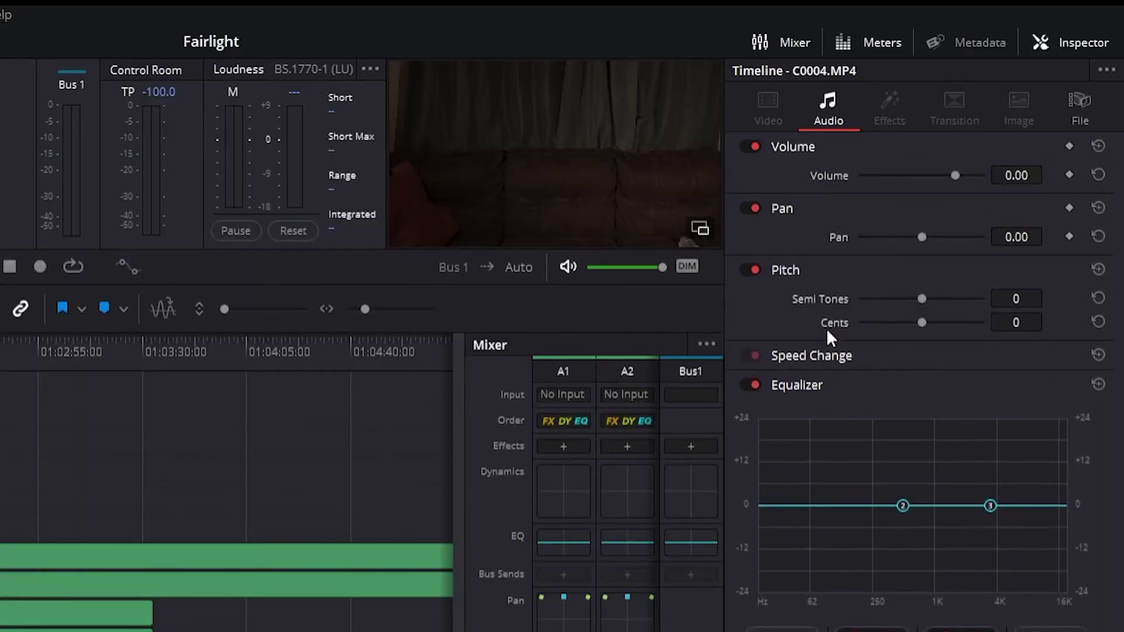
left_click(823, 390)
left_click(878, 165)
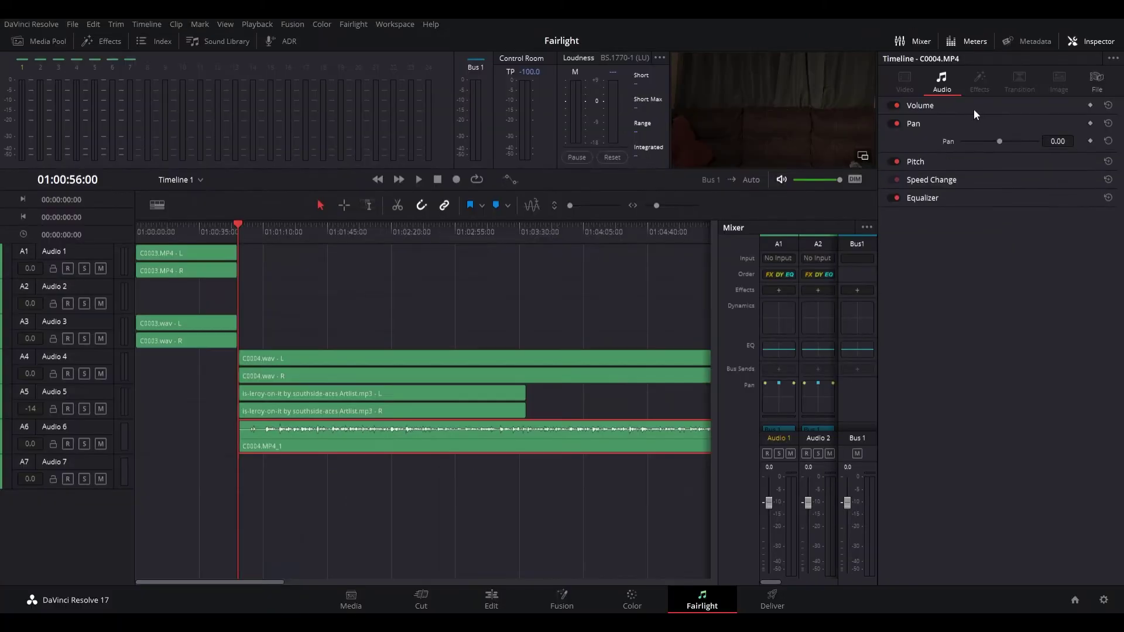
left_click(878, 147)
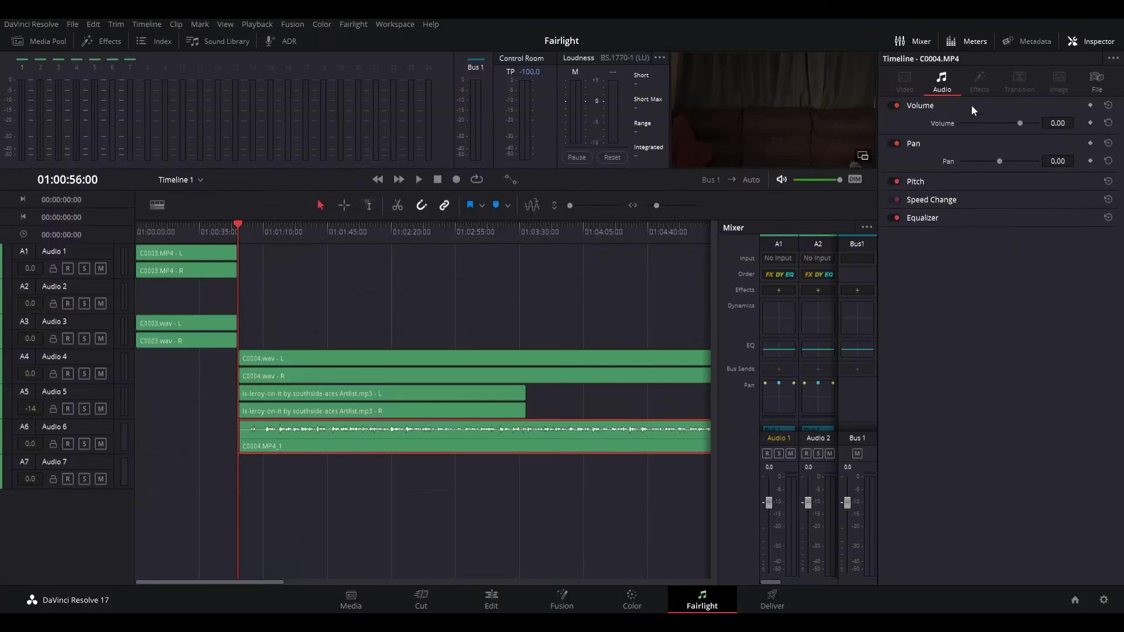
left_click(971, 104, "alt")
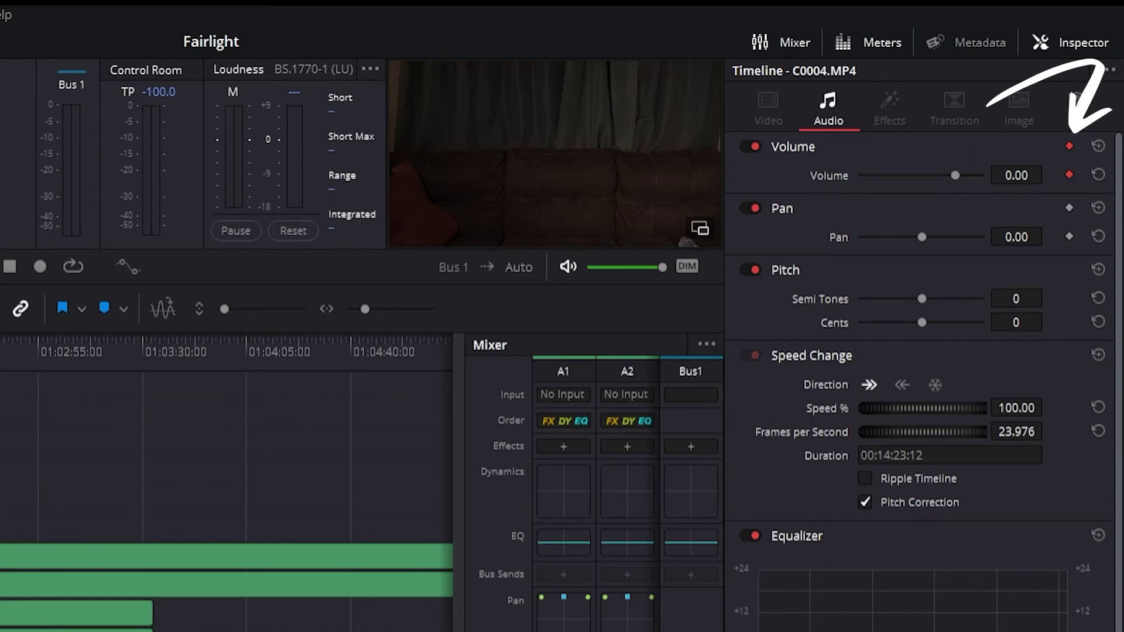
Move the playhead off the Volume keyframe, then jump back and forth between C0004.MP4's Volume keyframes
left_click(138, 468)
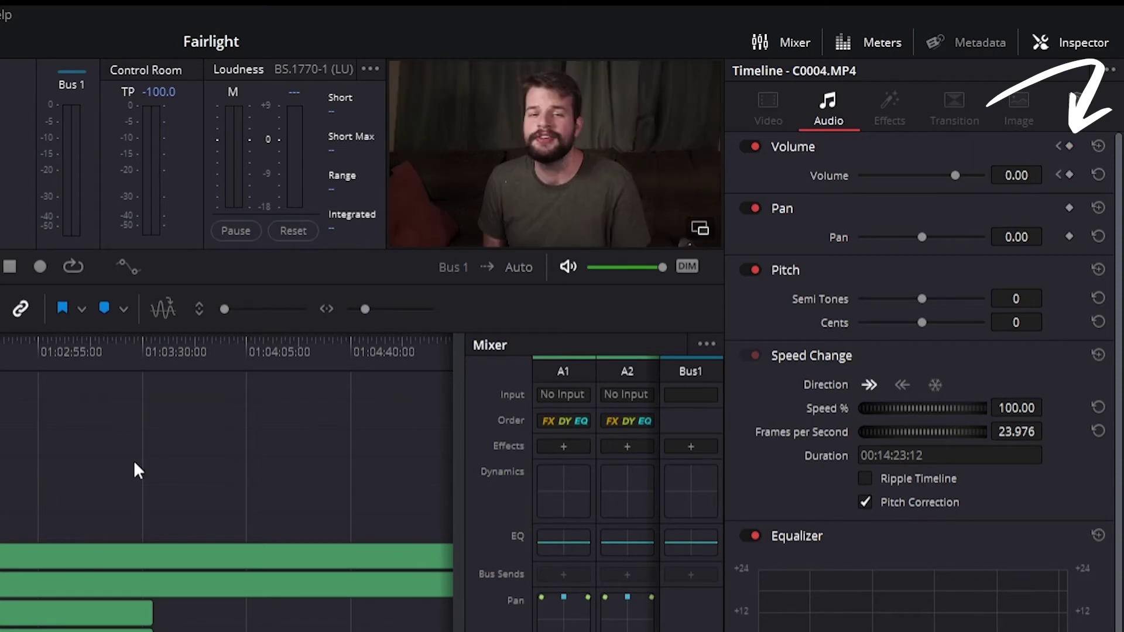
left_click(1059, 146)
left_click(1078, 174)
left_click(1058, 175)
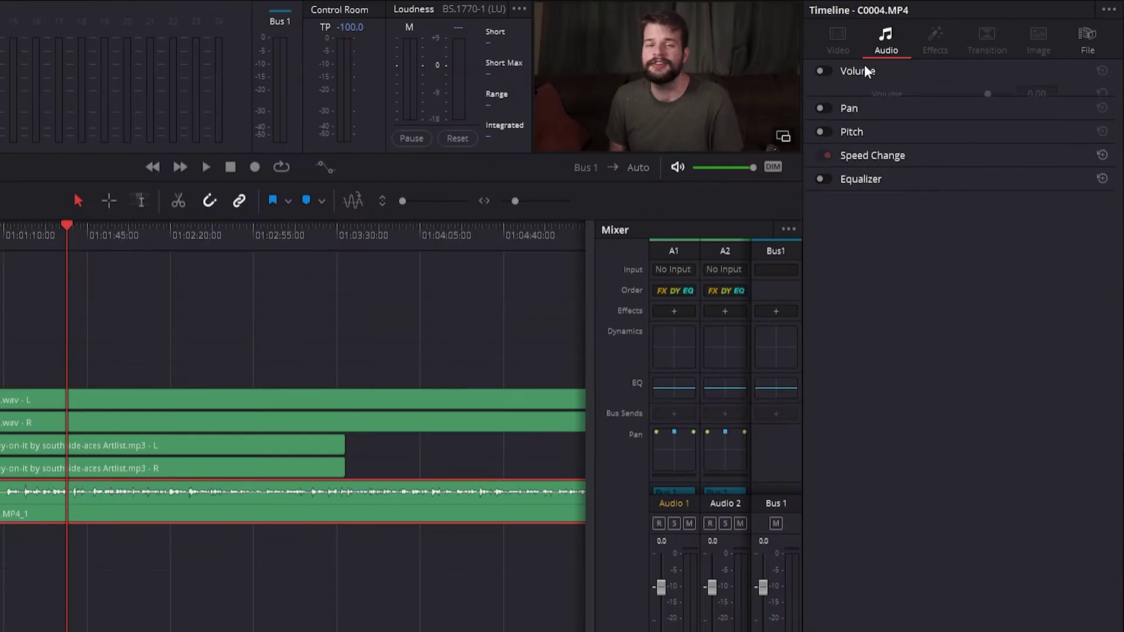
Expand Volume, then expand and enable the Pan and Pitch adjustments on C0004.MP4
left_click(800, 140)
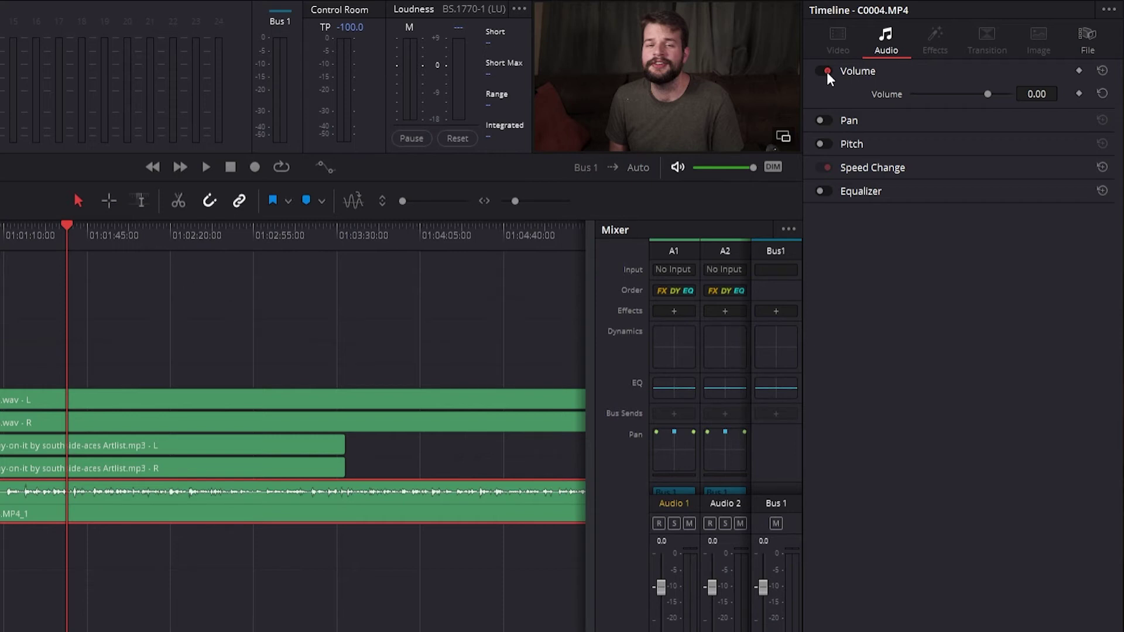
left_click(880, 120)
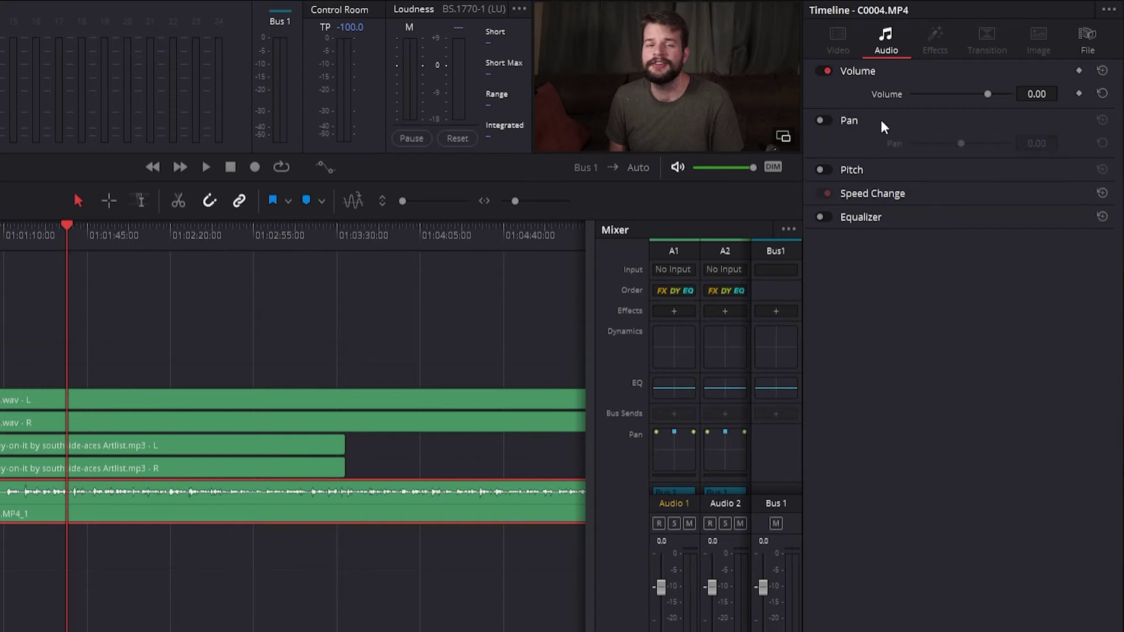
left_click(830, 119)
left_click(871, 169)
left_click(822, 169)
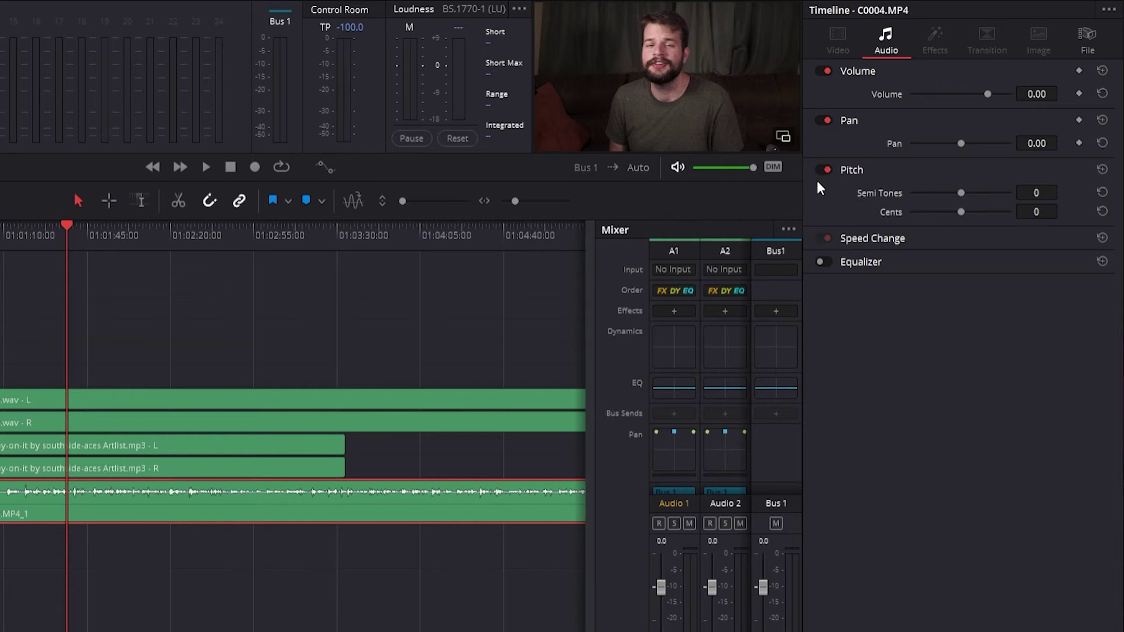
Expand Speed Change, then expand and enable the Equalizer on C0004.MP4
left_click(860, 240)
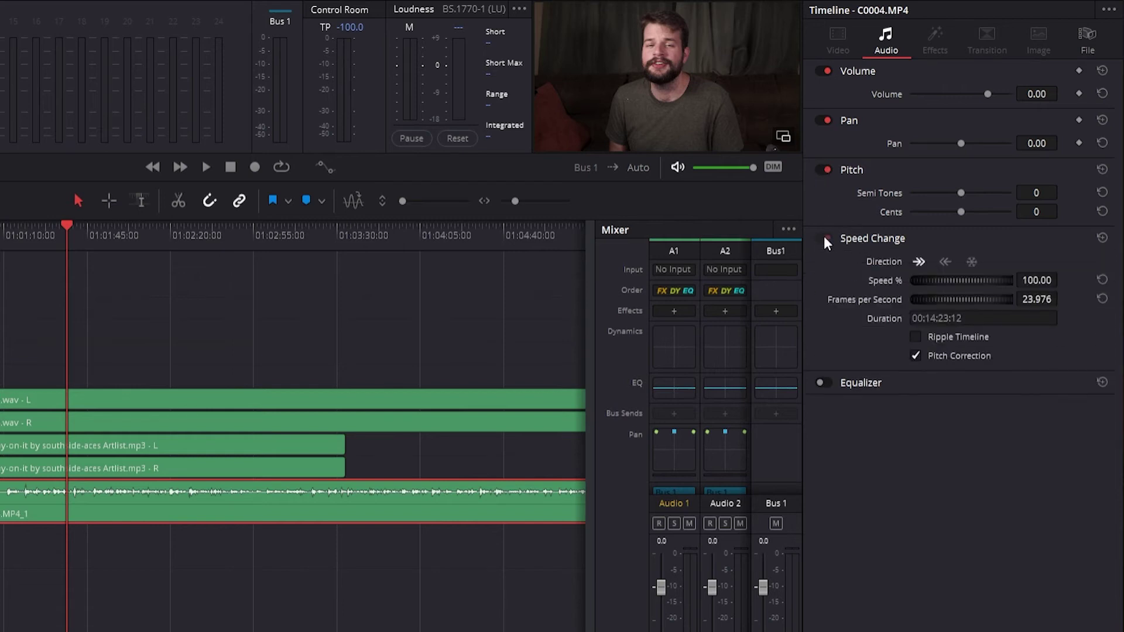
left_click(852, 381)
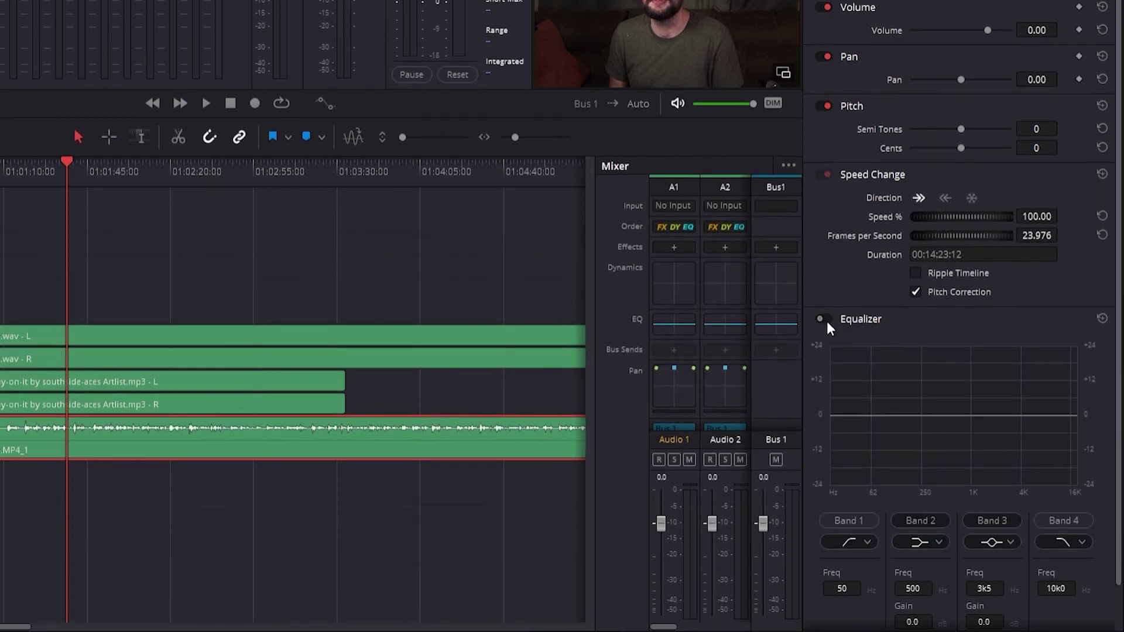
left_click(824, 383)
scroll(948, 410, "down", 2)
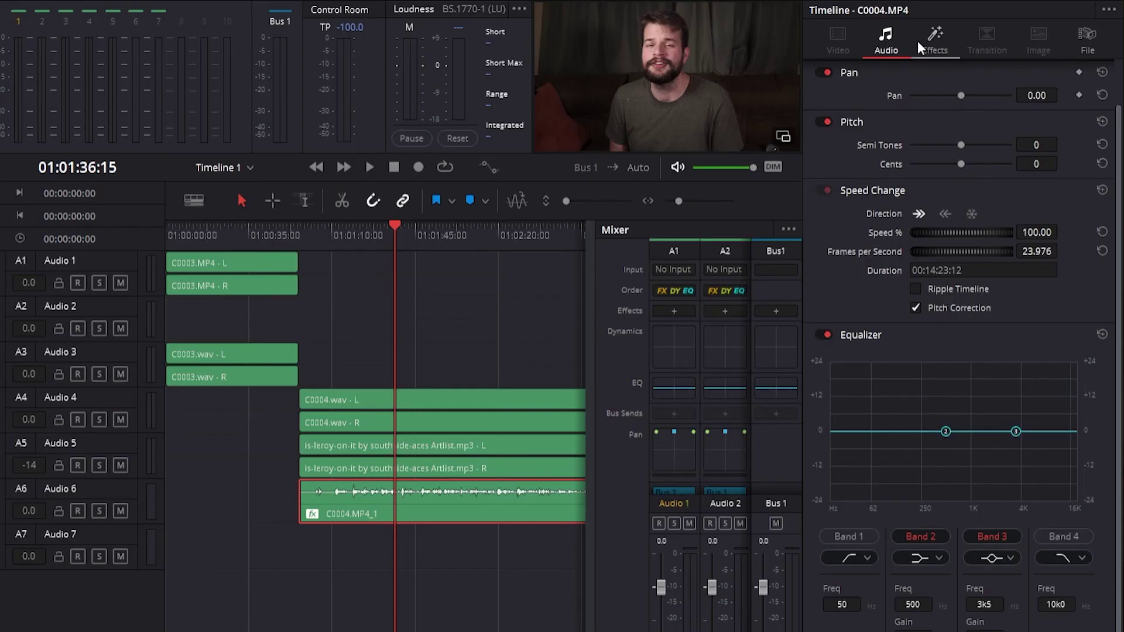
Review the De-Esser settings on C0004.MP4_1, then its audio cross-fade transition settings
left_click(941, 45)
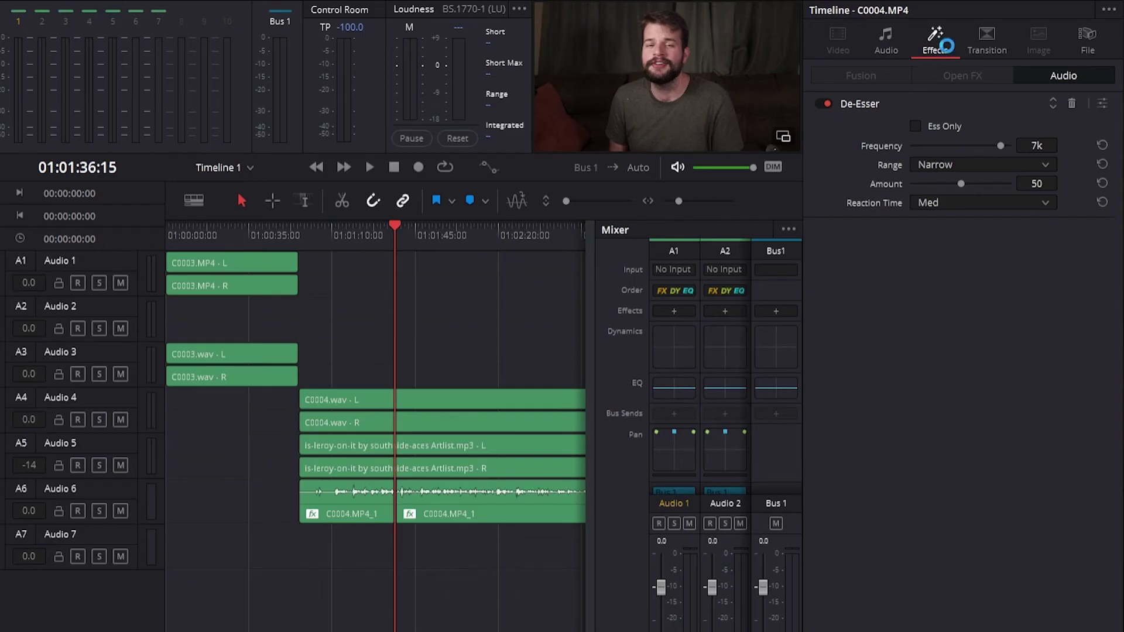
left_click(986, 40)
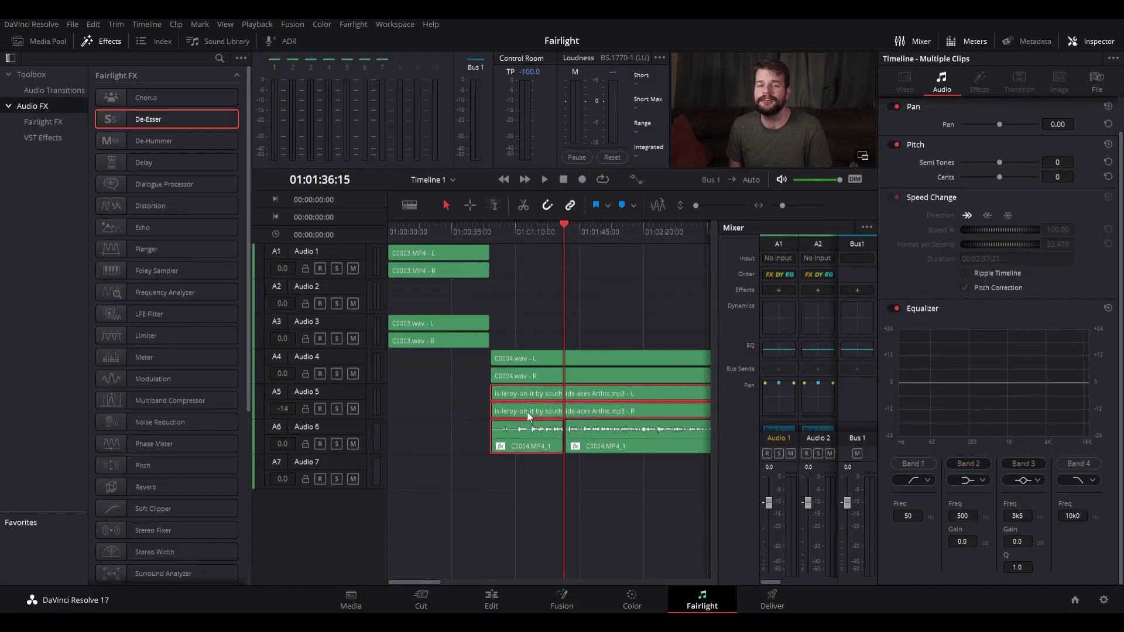
Add the C0004.wav clips to the selection, pan them left and raise pitch by 9 semitones
left_click(531, 372, "ctrl")
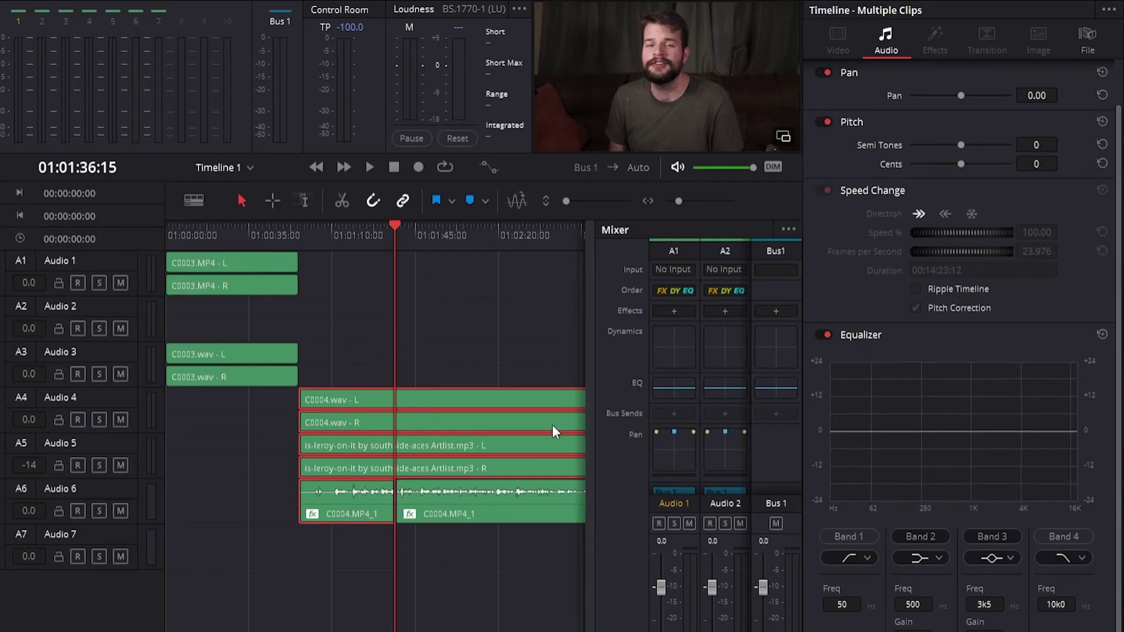
mouse_move(960, 96)
left_mouse_down()
mouse_move(933, 90)
mouse_move(979, 92)
mouse_move(947, 90)
left_mouse_up()
left_click_drag(963, 145, 941, 164)
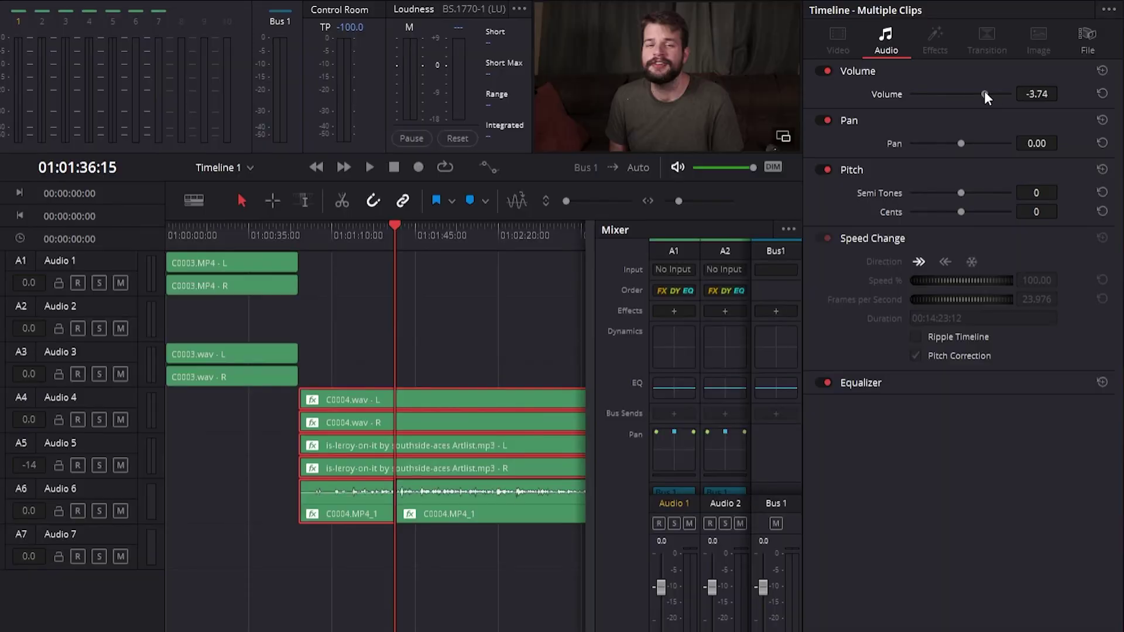
Reset the selected clips' shared Volume to 0.00, then enter 3 as the new value
mouse_move(984, 90)
left_mouse_down()
mouse_move(935, 94)
mouse_move(975, 92)
left_mouse_up()
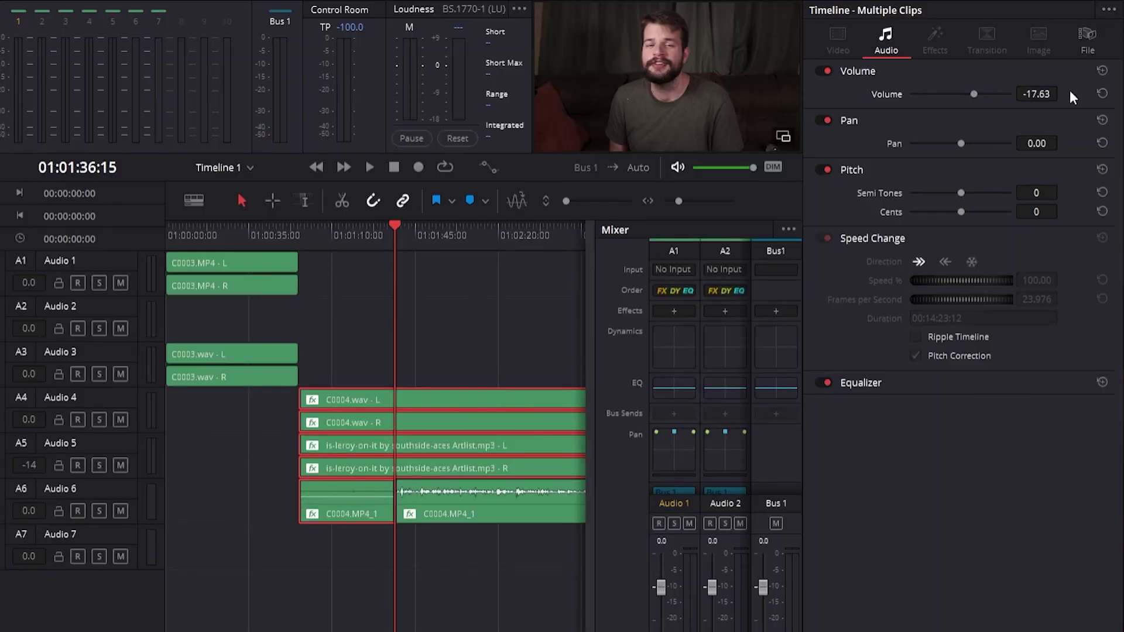
left_click(1102, 94)
left_click(1039, 92)
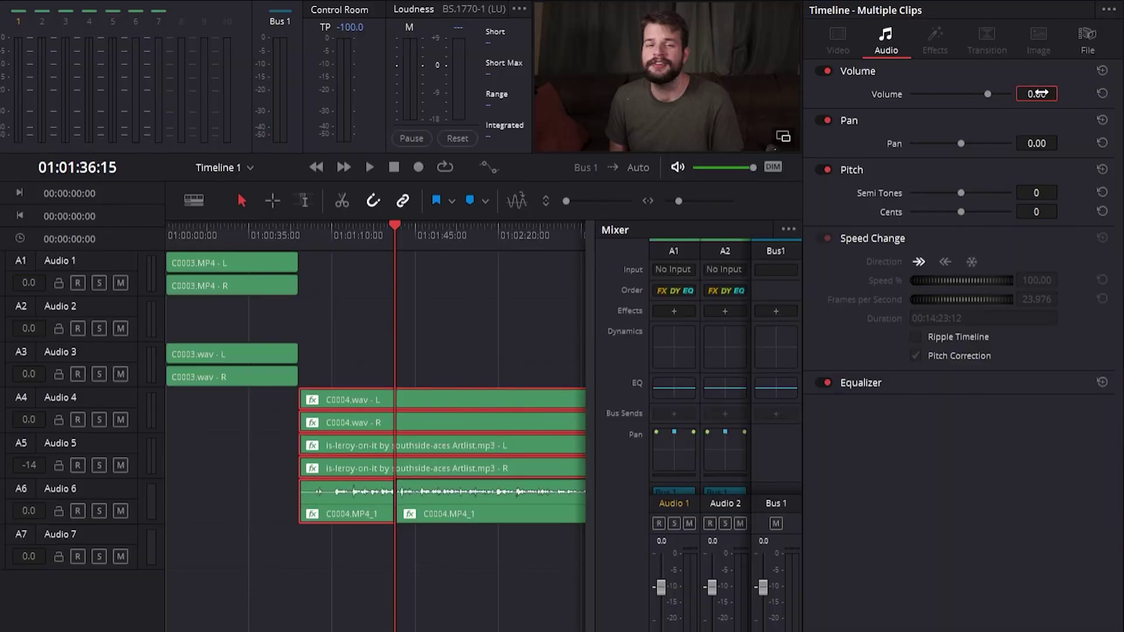
double_click(1039, 93)
type("3")
key("Return")
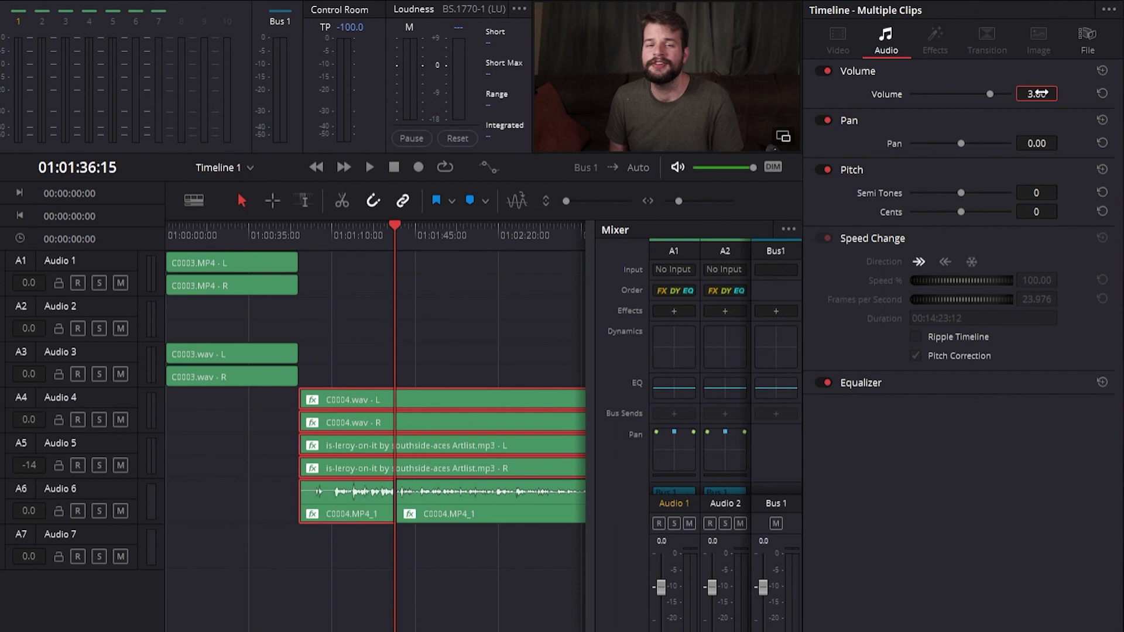